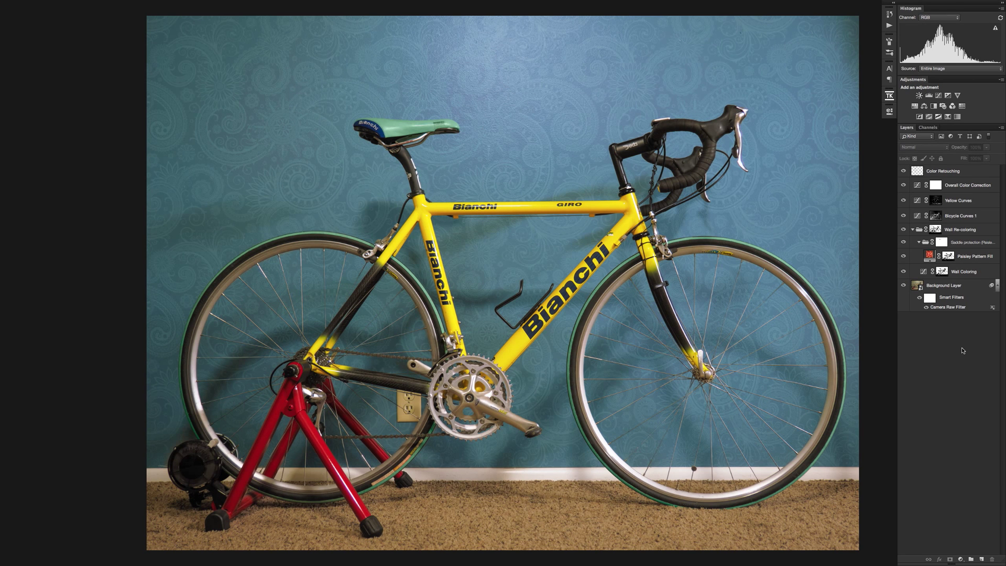
- Inspect the finished bicycle photo full screen, examining the crankset, frame lettering and wall pattern at 100% and the overall image
key(Tab)
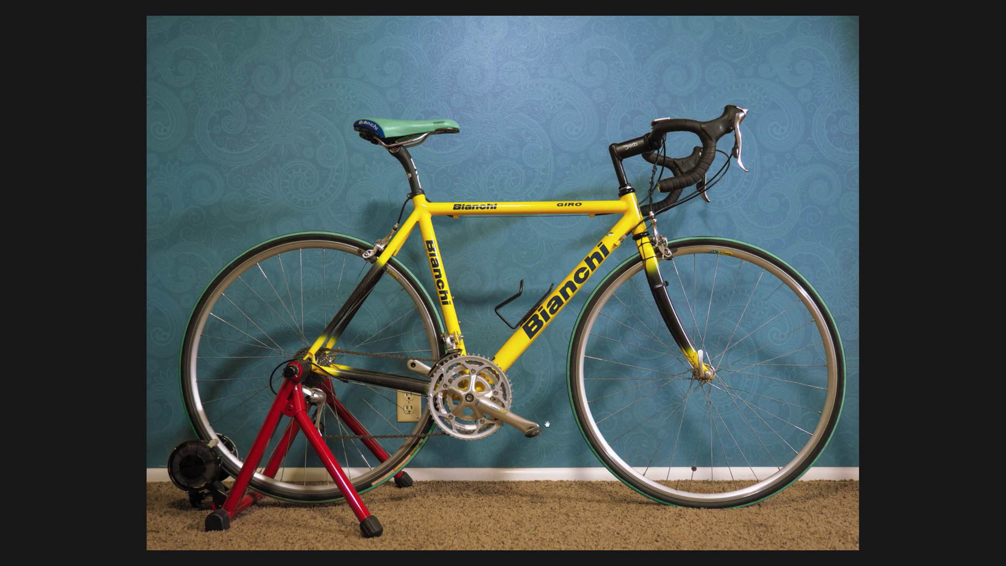
key(ctrl+plus)
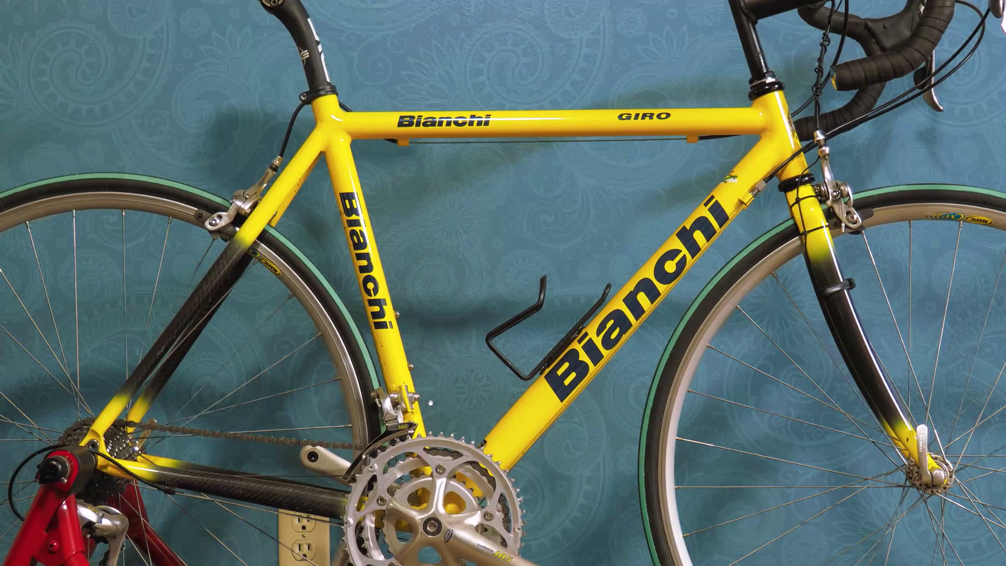
key(ctrl+plus)
scroll(430, 402, down, 10)
right_click(431, 402)
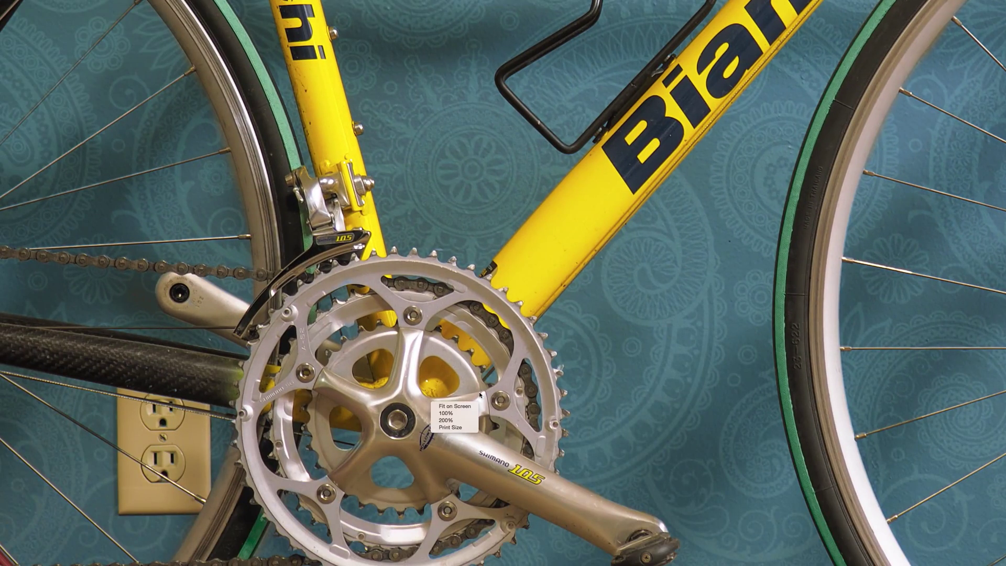
click(449, 418)
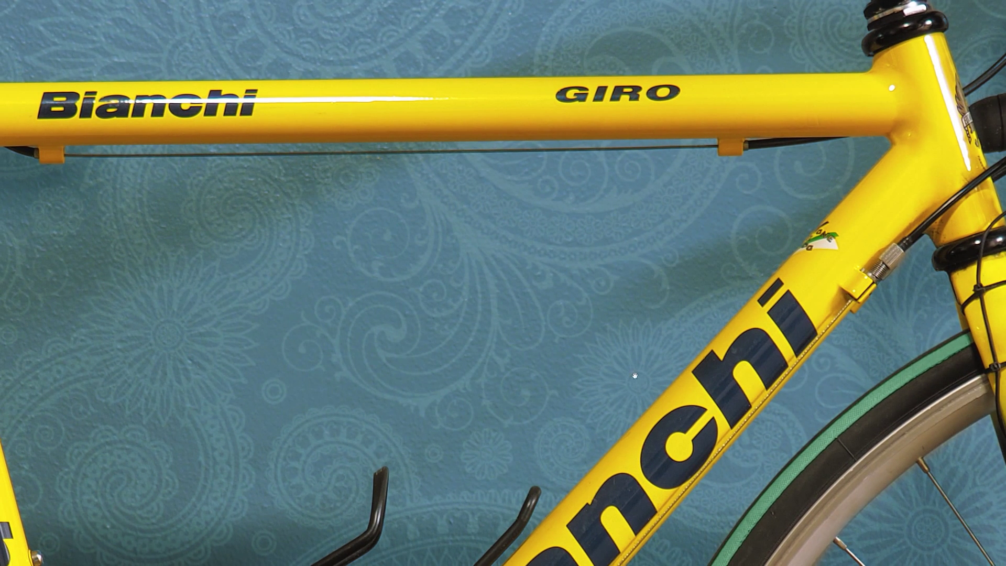
click(655, 348)
click(644, 349)
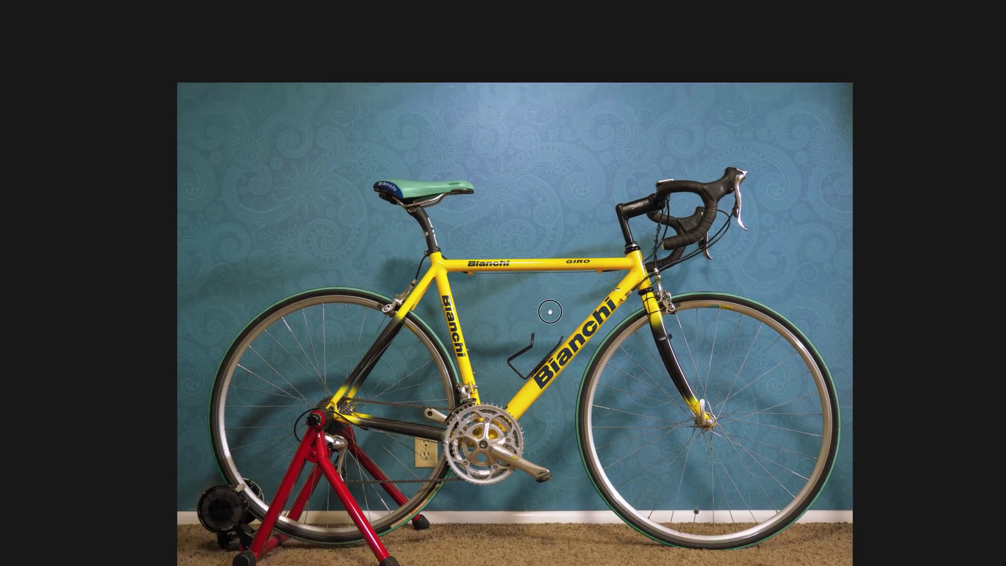
drag(550, 312, 537, 286)
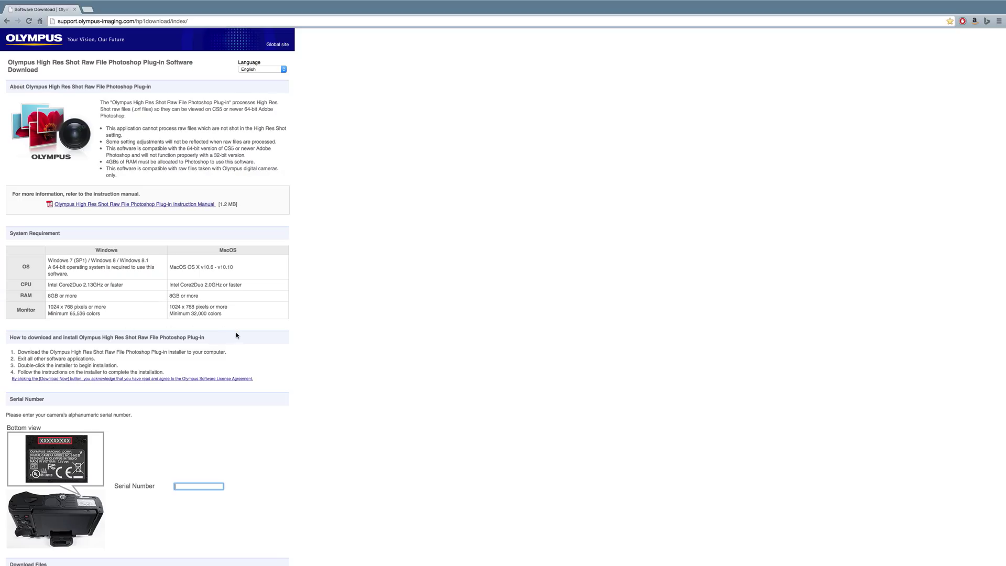
- Read the Windows and MacOS system requirements and the download instructions for the Olympus High Res Shot Raw File plug-in
click(170, 307)
drag(169, 307, 228, 313)
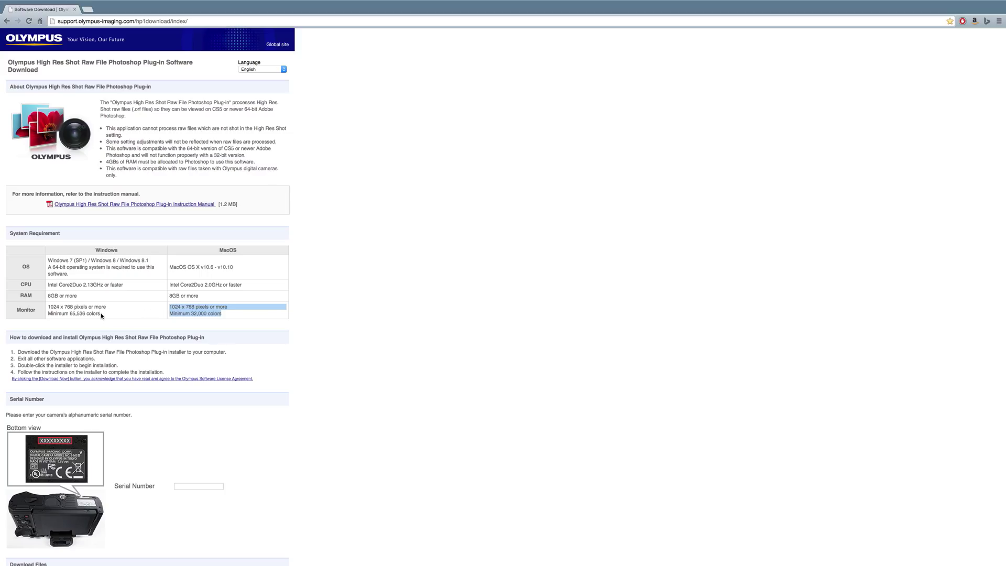
drag(101, 314, 51, 315)
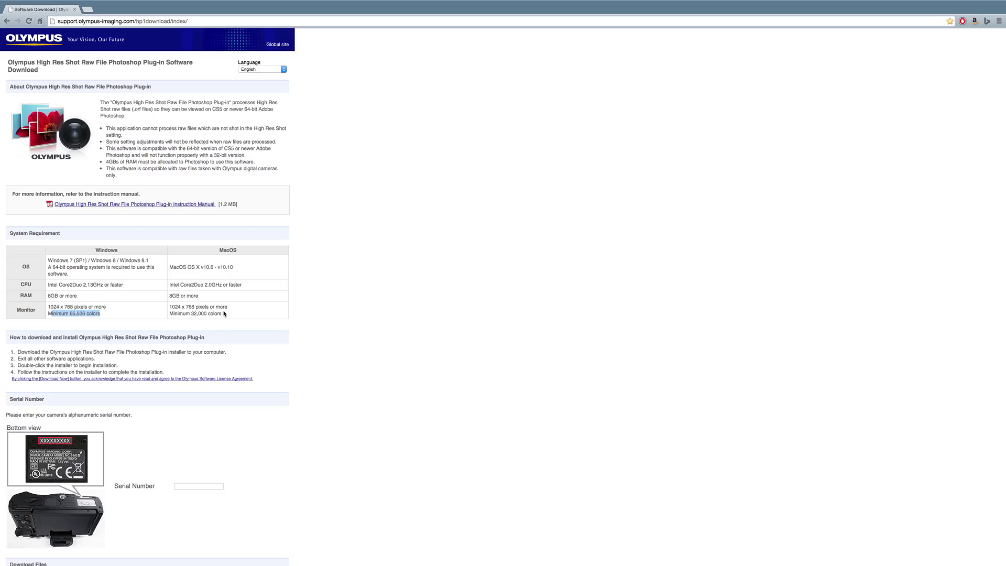
click(204, 298)
drag(199, 298, 169, 296)
drag(242, 285, 177, 285)
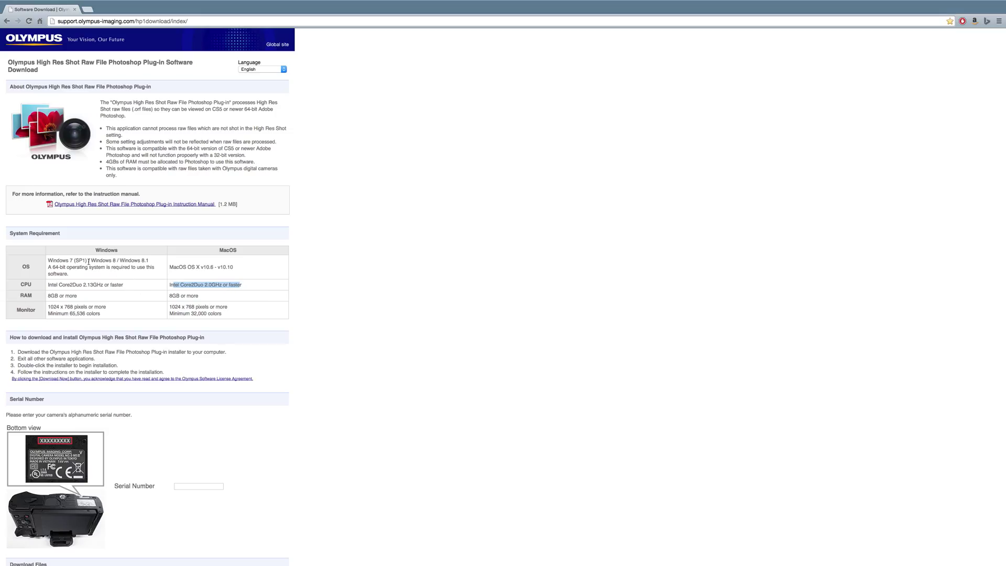
click(252, 274)
scroll(295, 506, down, 4)
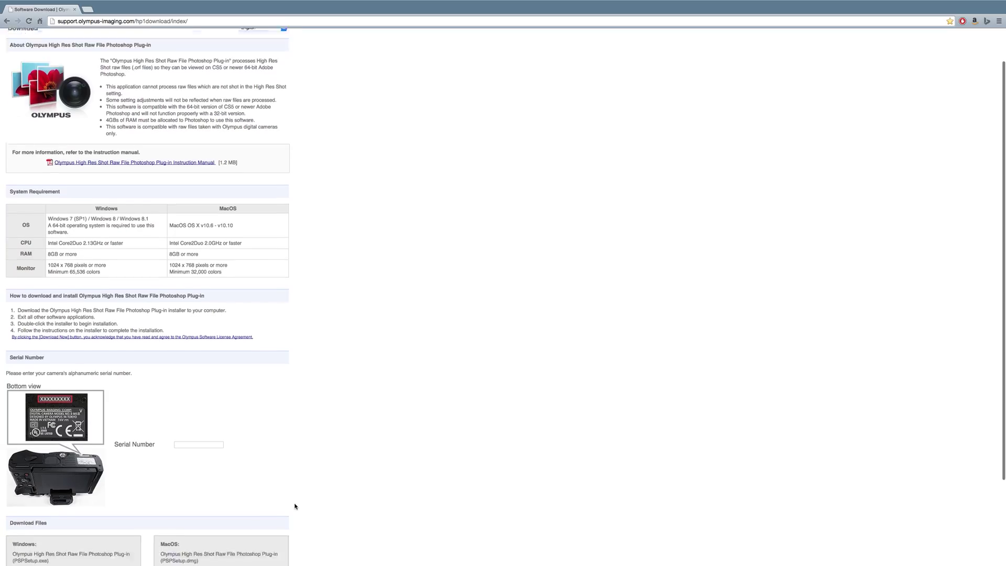
click(195, 352)
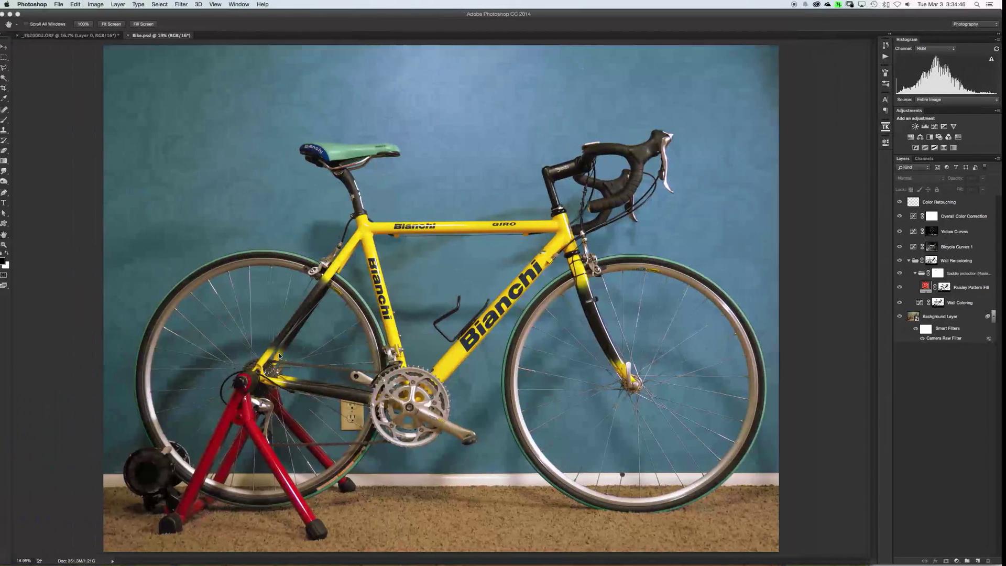
- Switch to Photoshop and try to open the raw file _3020002.ORF directly
click(63, 5)
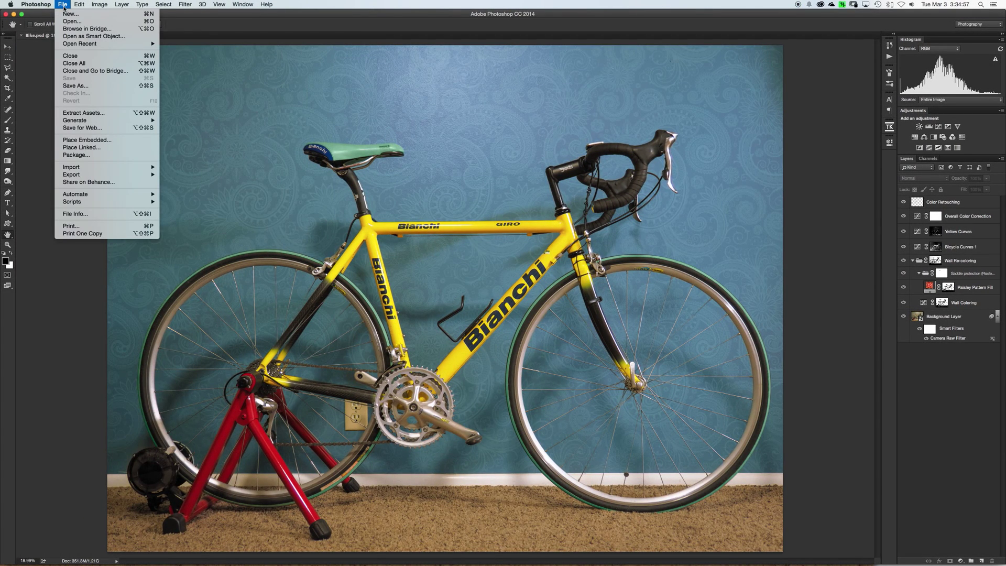
click(72, 22)
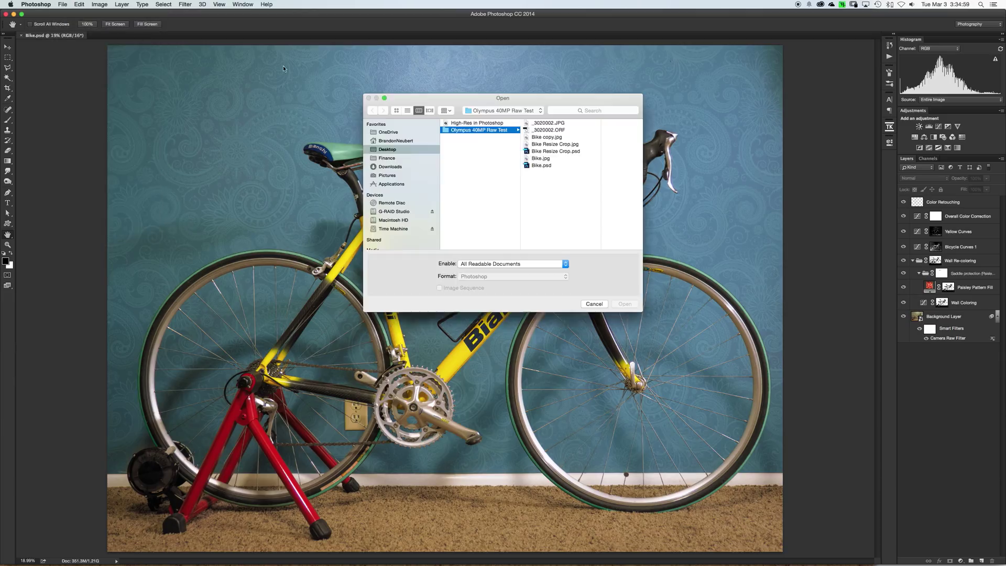
click(547, 131)
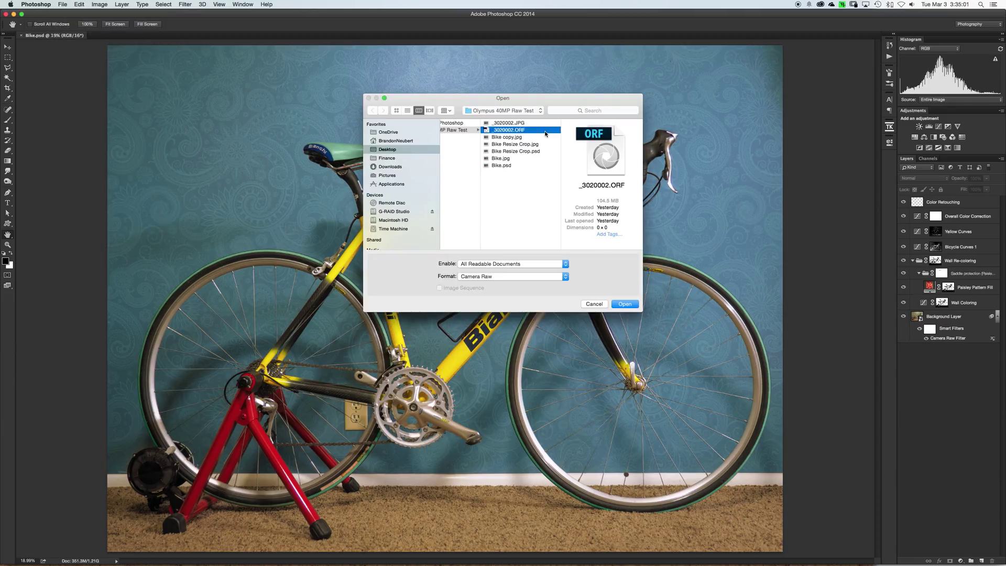
click(625, 304)
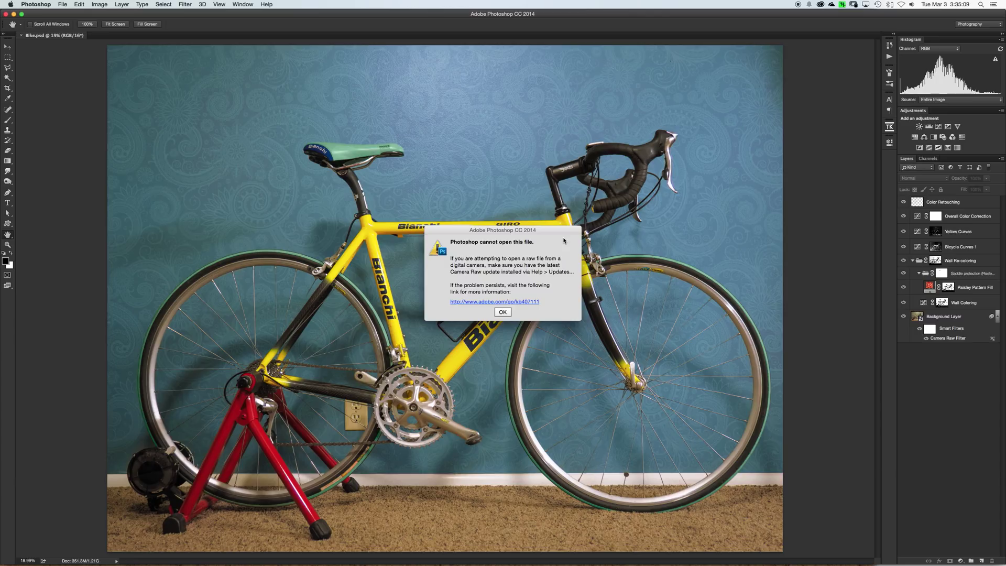
click(504, 313)
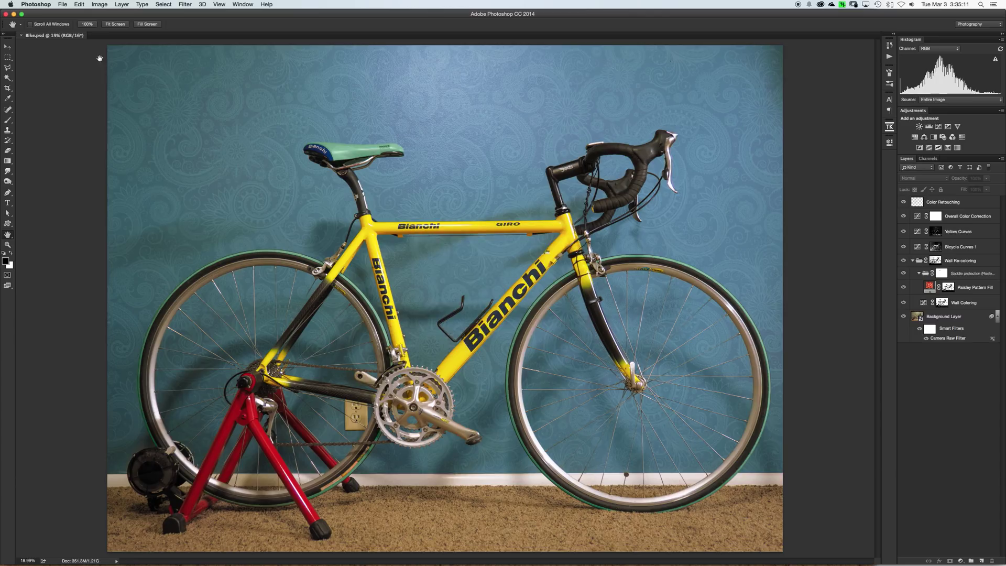
- Import _3020002.ORF from the Olympus 40MP Raw Test folder through the High Res Shot Raw File Plug-in
click(64, 5)
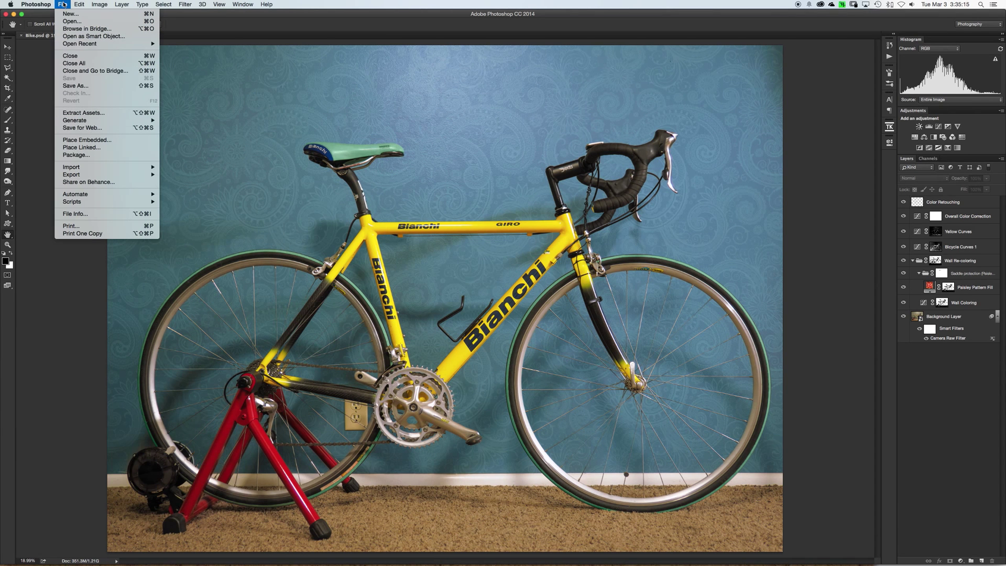
mouse_move(91, 168)
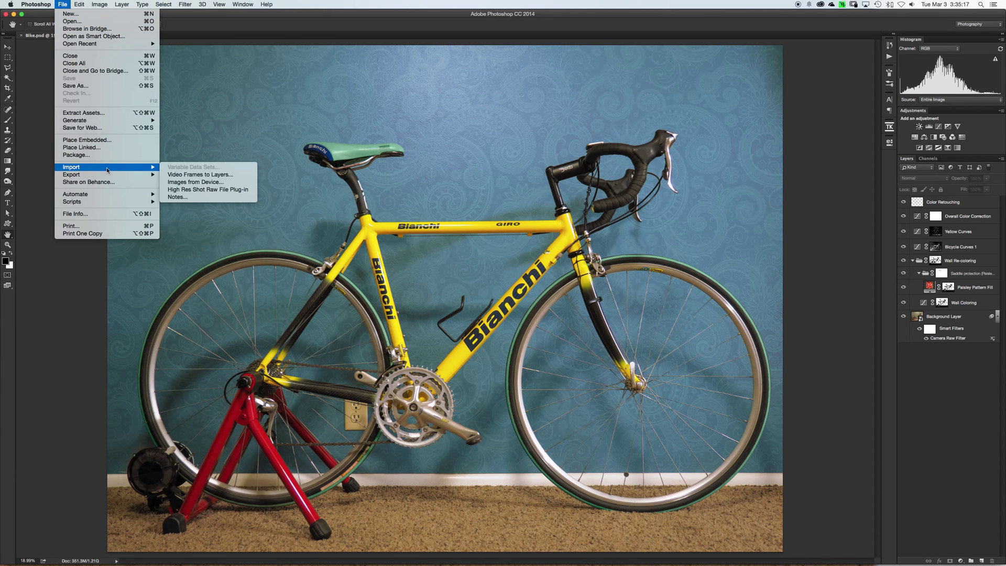
click(183, 192)
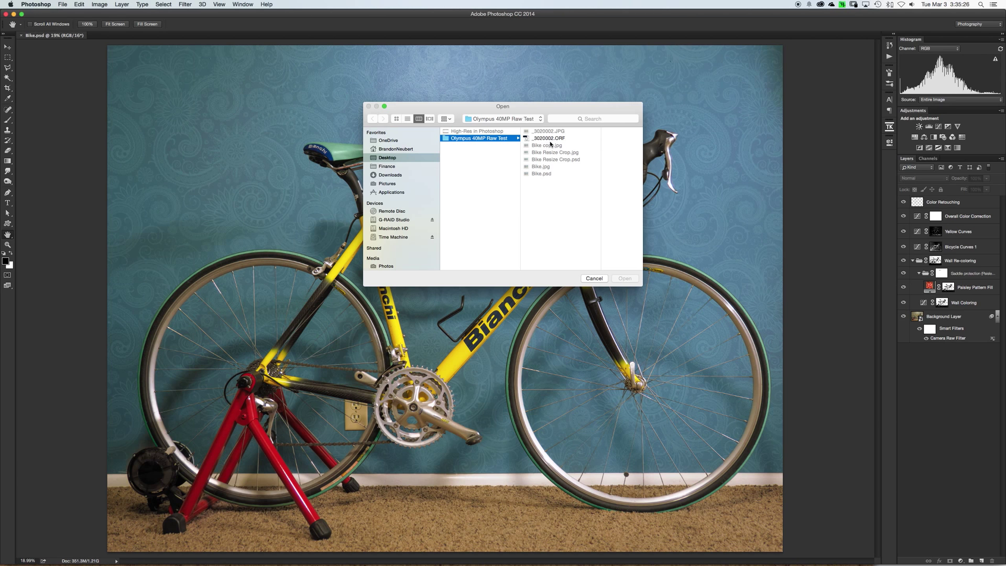
double_click(549, 139)
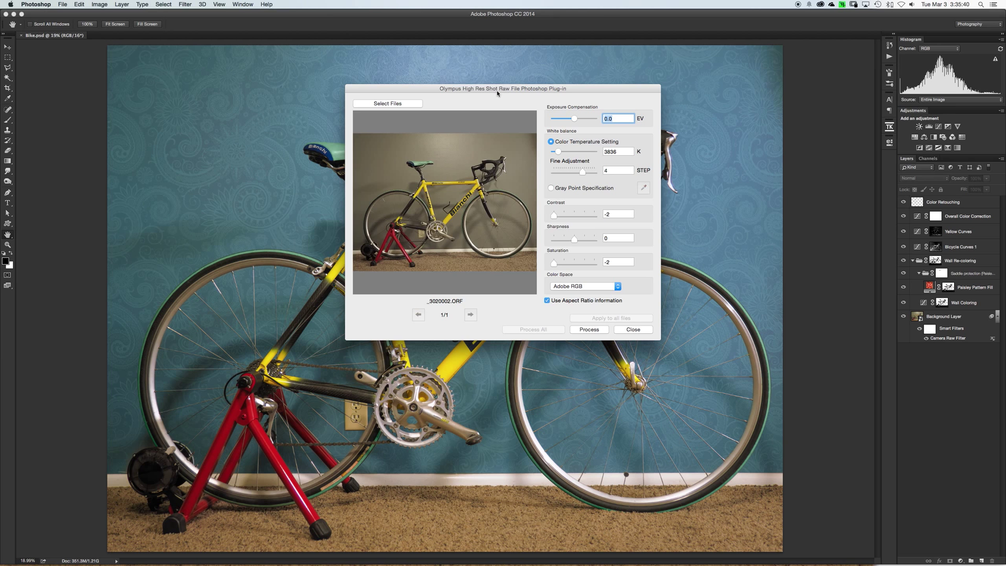
drag(498, 93, 422, 128)
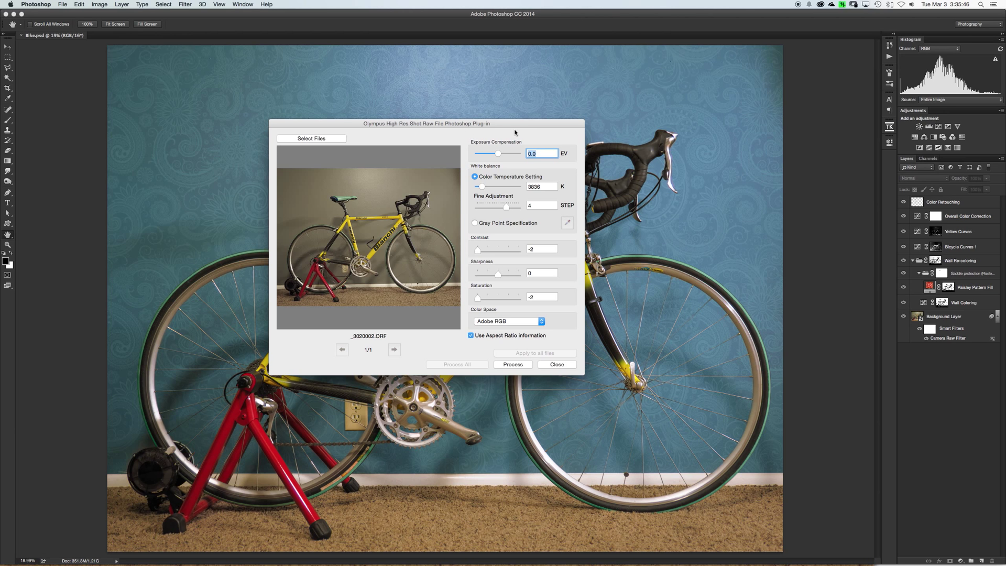
- Try an exposure compensation of -1.1 EV and a color temperature of 12827 K, and quit the plug-in without processing
drag(483, 188, 485, 156)
mouse_move(477, 251)
mouse_down()
mouse_move(503, 254)
mouse_move(471, 251)
mouse_up()
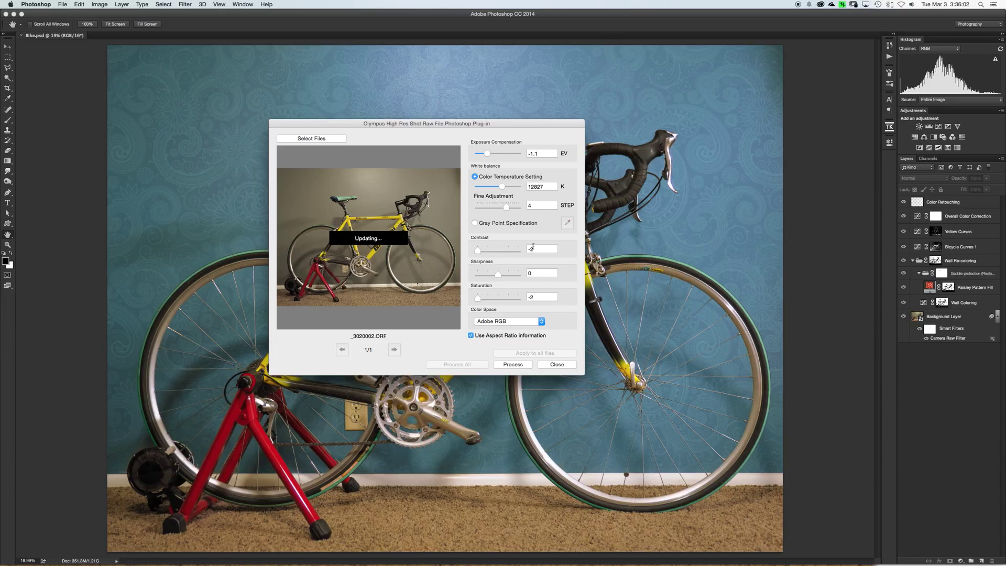
click(555, 366)
click(398, 195)
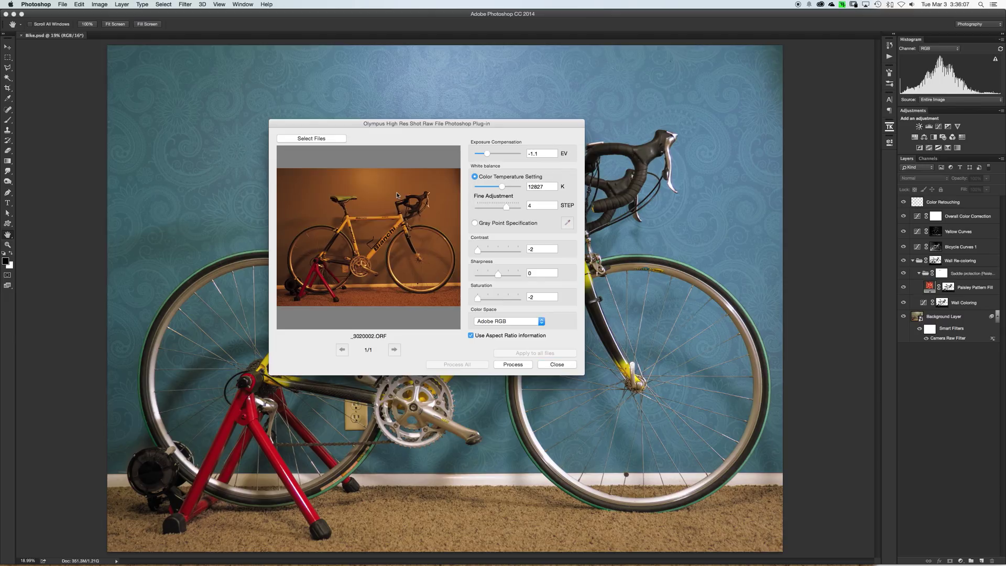
drag(548, 154, 523, 152)
click(560, 365)
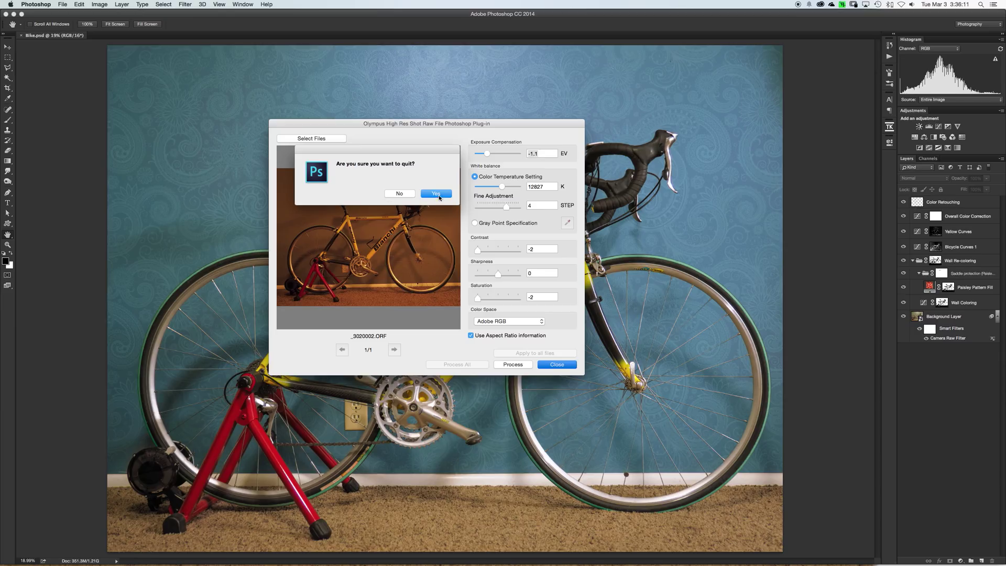
click(439, 195)
- Load _3020002.ORF into the High Res Shot Raw File Plug-in again with its default settings
click(63, 4)
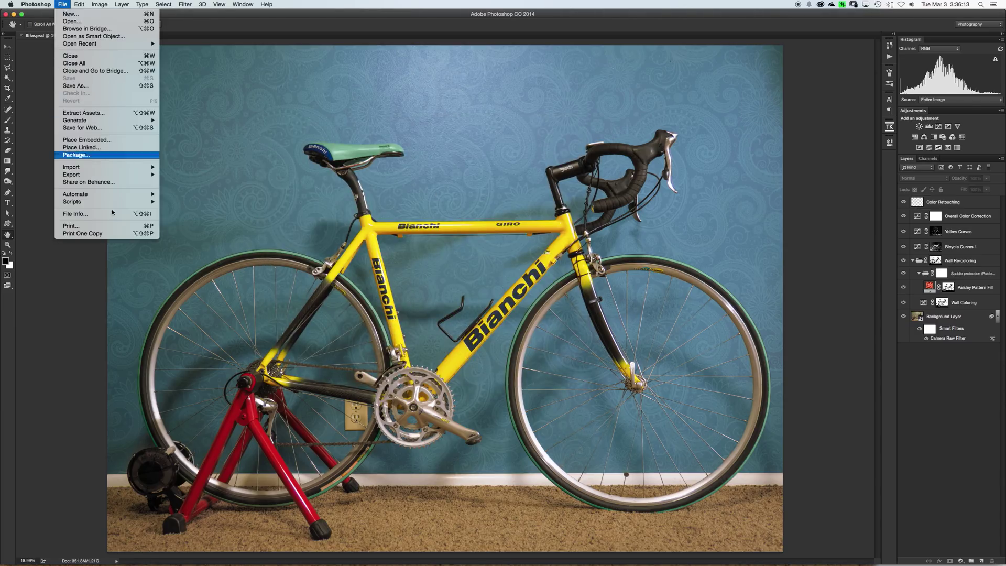
mouse_move(114, 166)
click(191, 188)
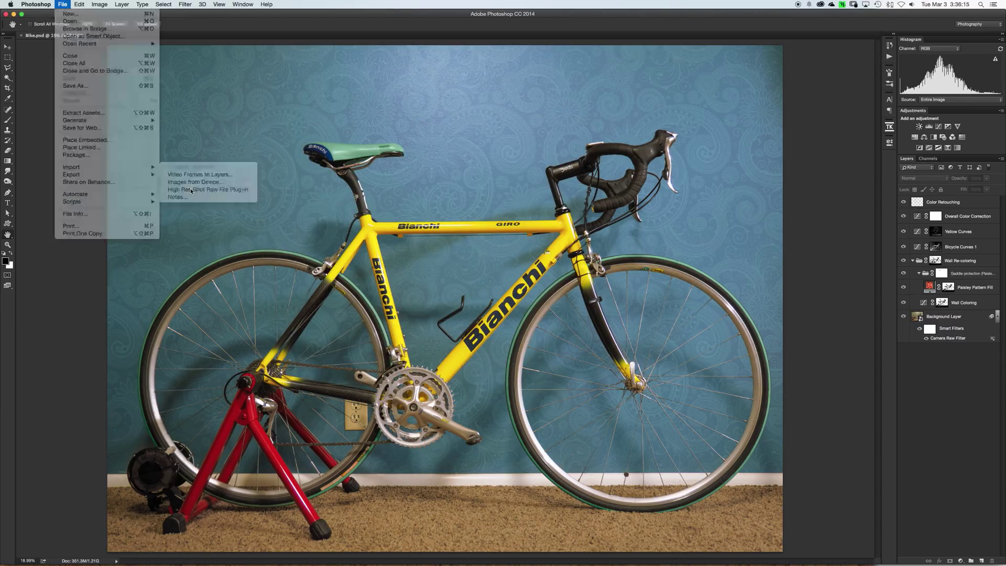
click(571, 138)
click(624, 278)
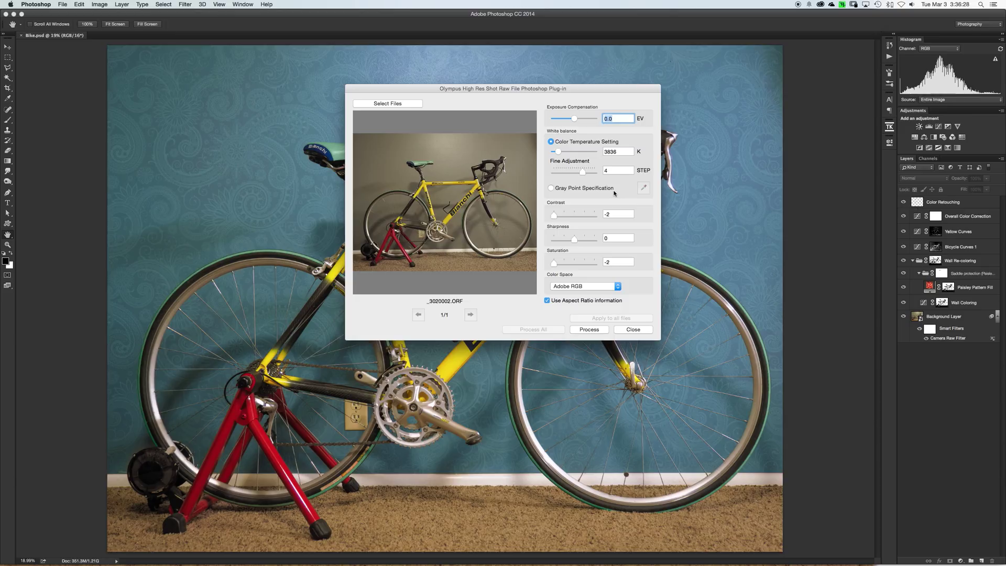
- Process the raw file in the Adobe RGB color space using its embedded profile, and close the plug-in
click(602, 286)
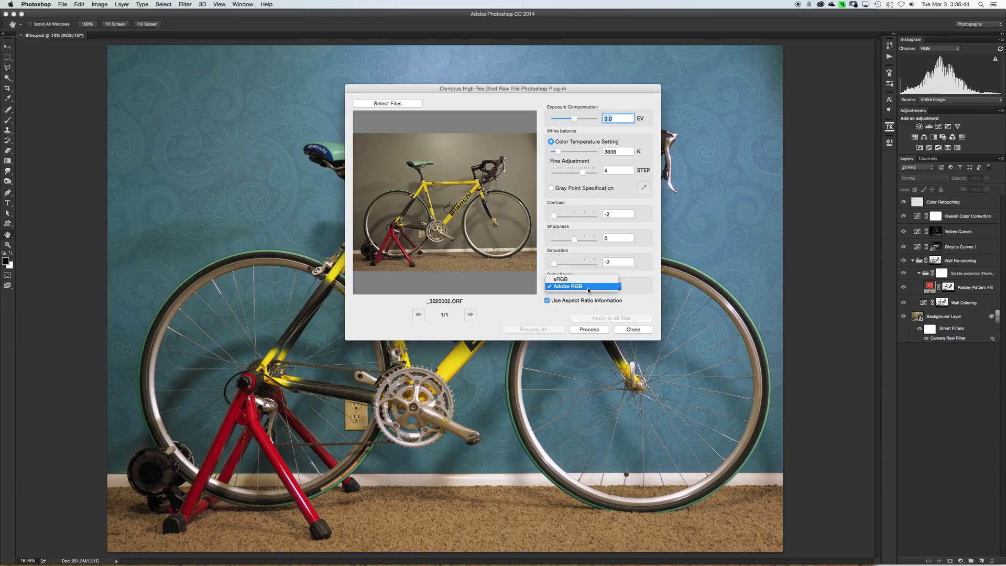
click(588, 289)
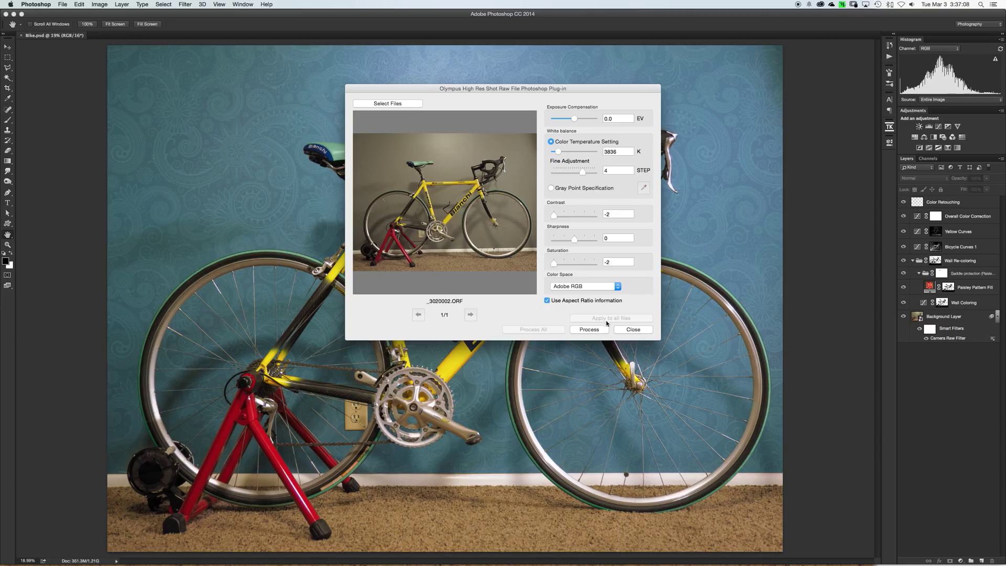
click(589, 329)
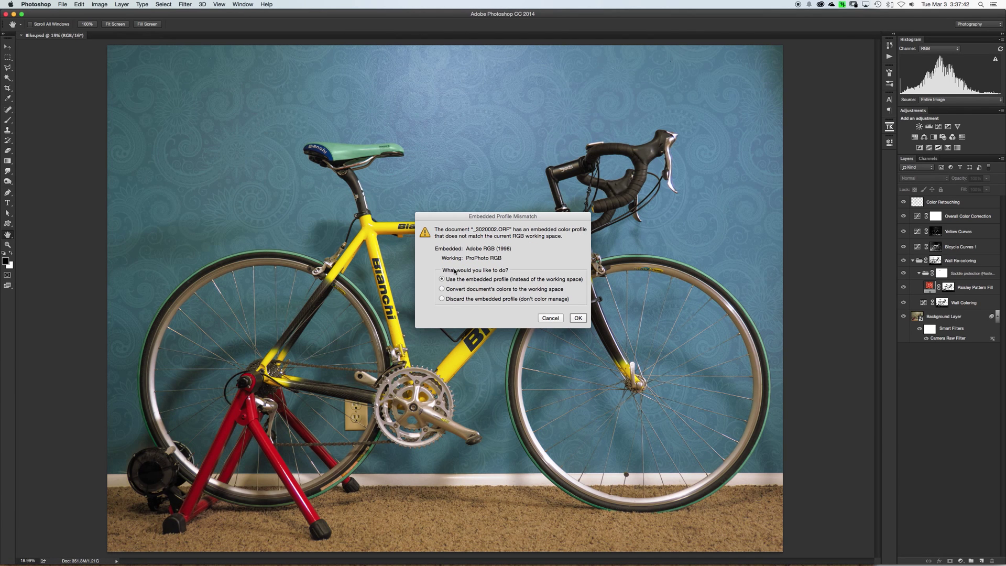
click(576, 318)
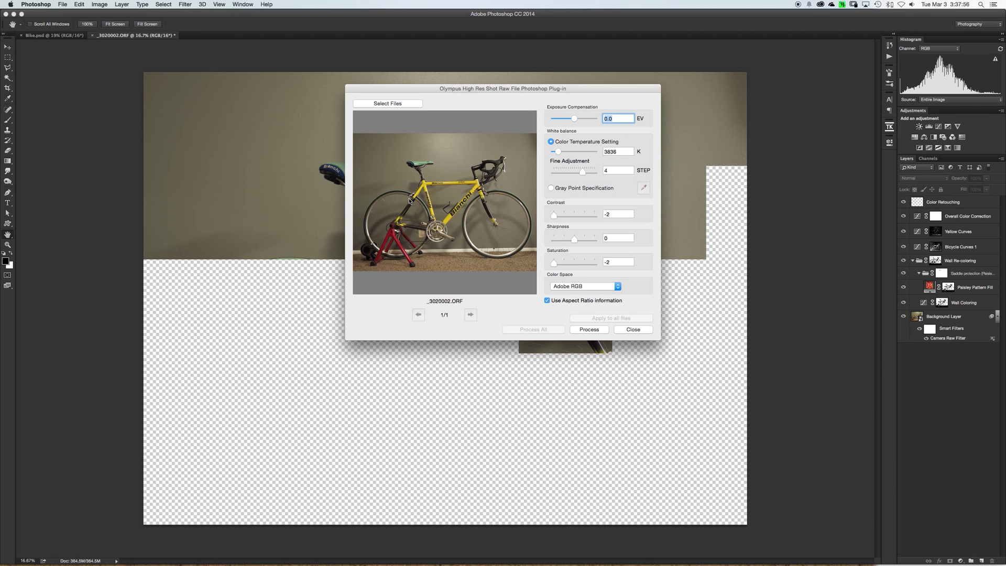
click(624, 330)
click(515, 159)
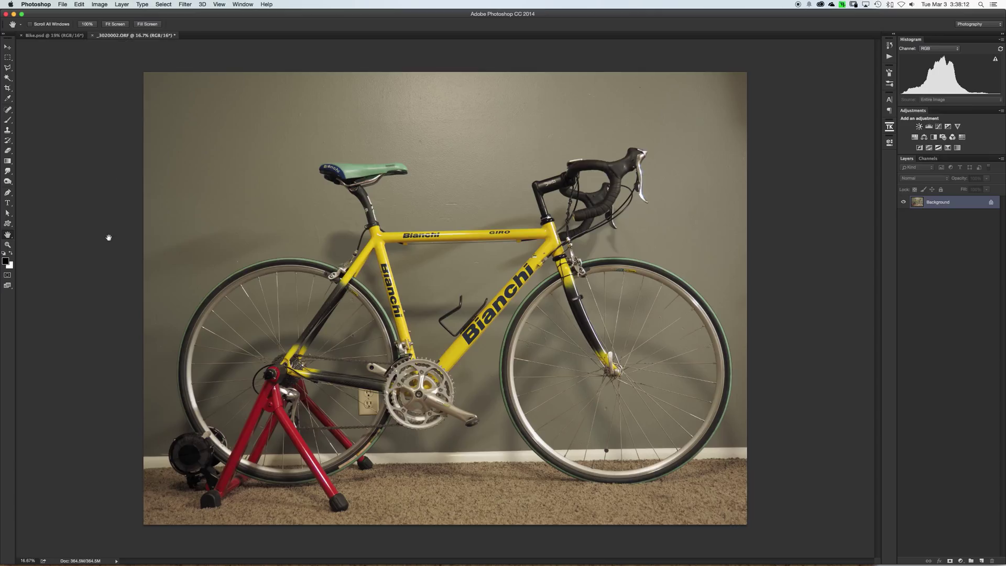
- Convert the Background layer to a Smart Object and apply the Camera Raw Filter with Highlights +23 and Shadows +52
right_click(971, 204)
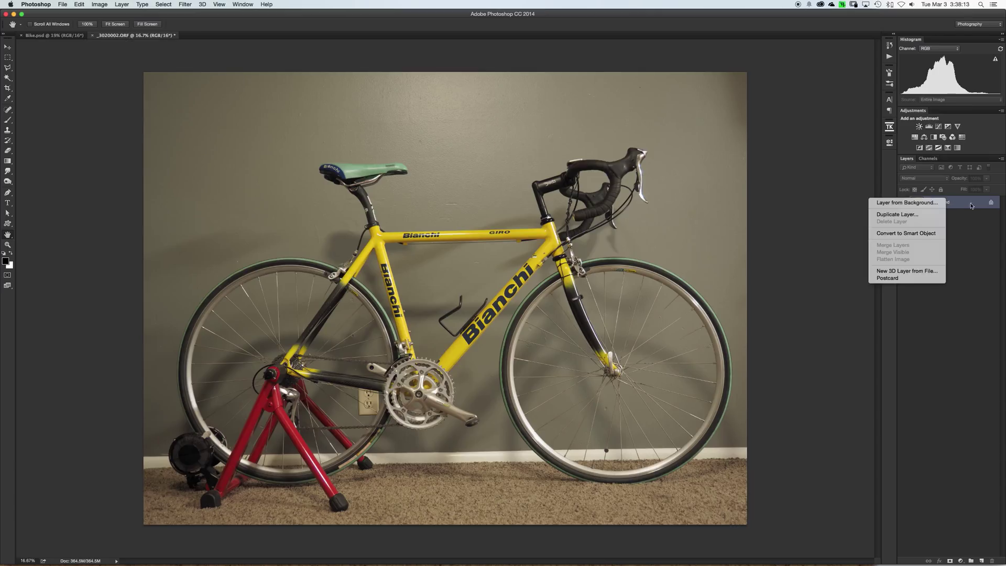
click(918, 235)
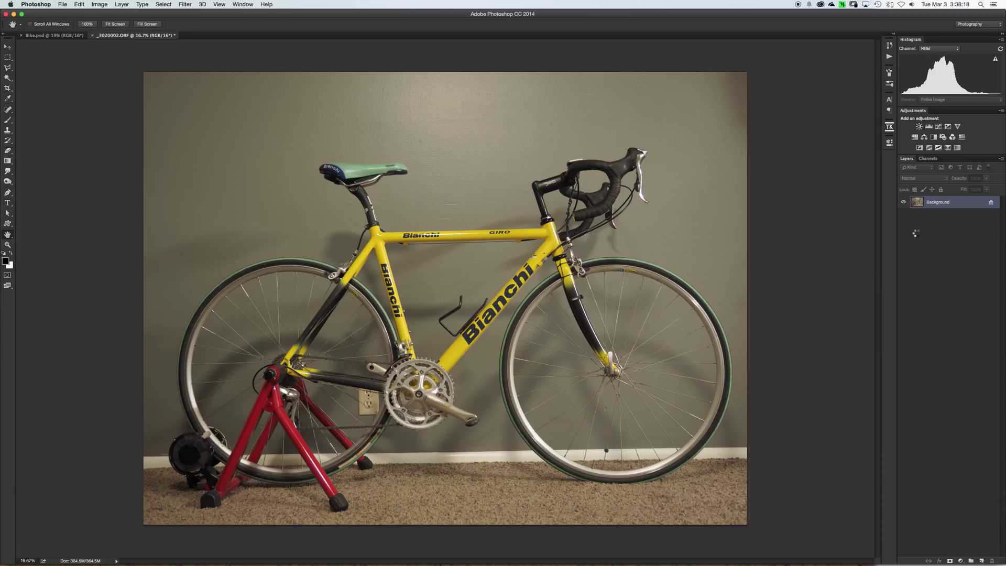
click(184, 4)
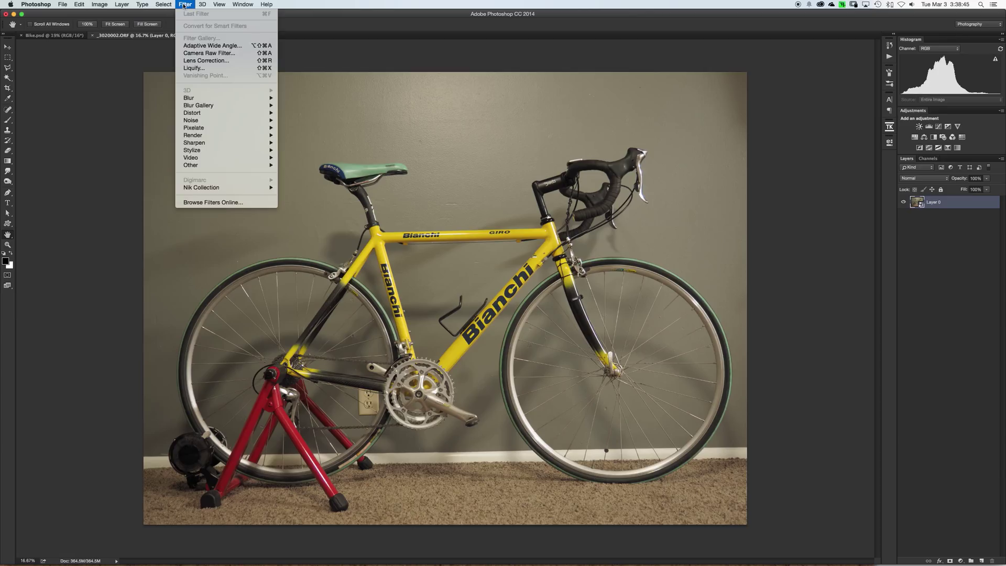
click(208, 53)
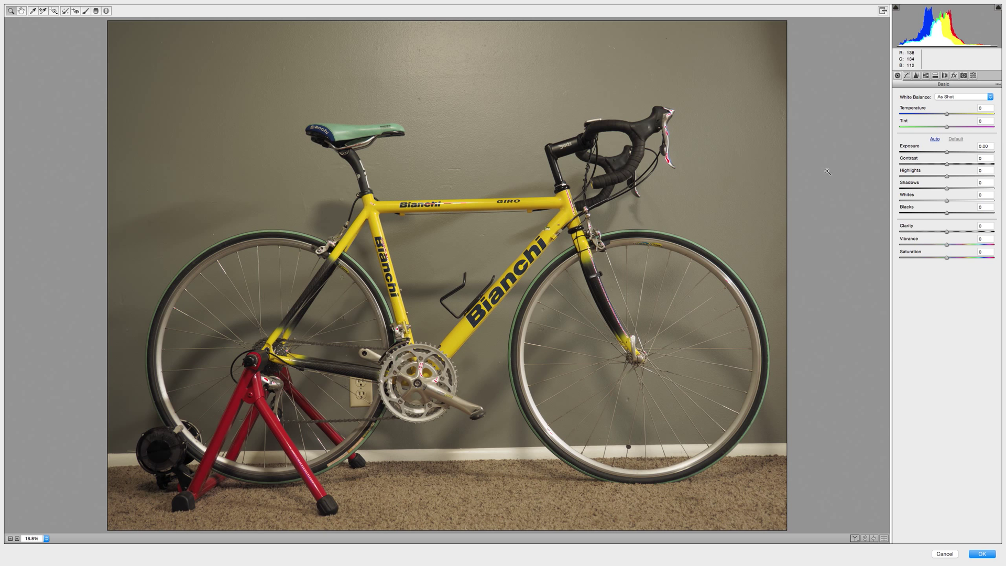
drag(947, 176, 969, 190)
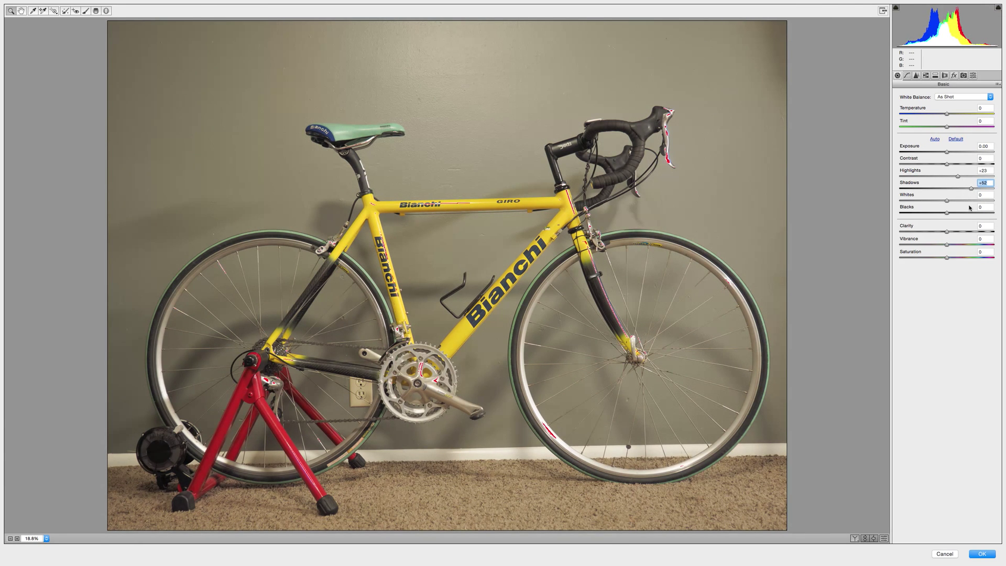
key(Return)
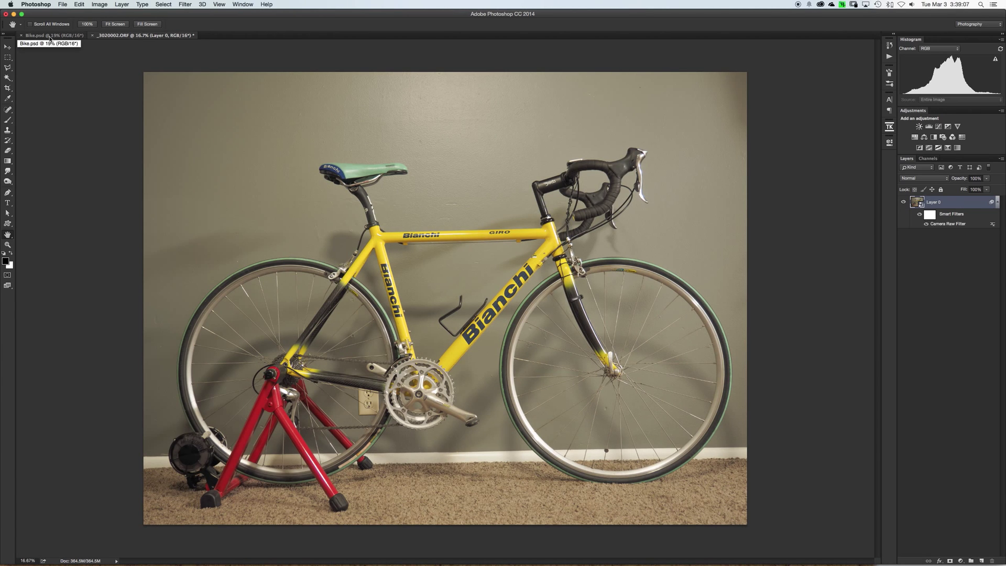
- Switch to the Bike.psd document, select its Background Layer, and view the area around the crankset at 100%
click(50, 37)
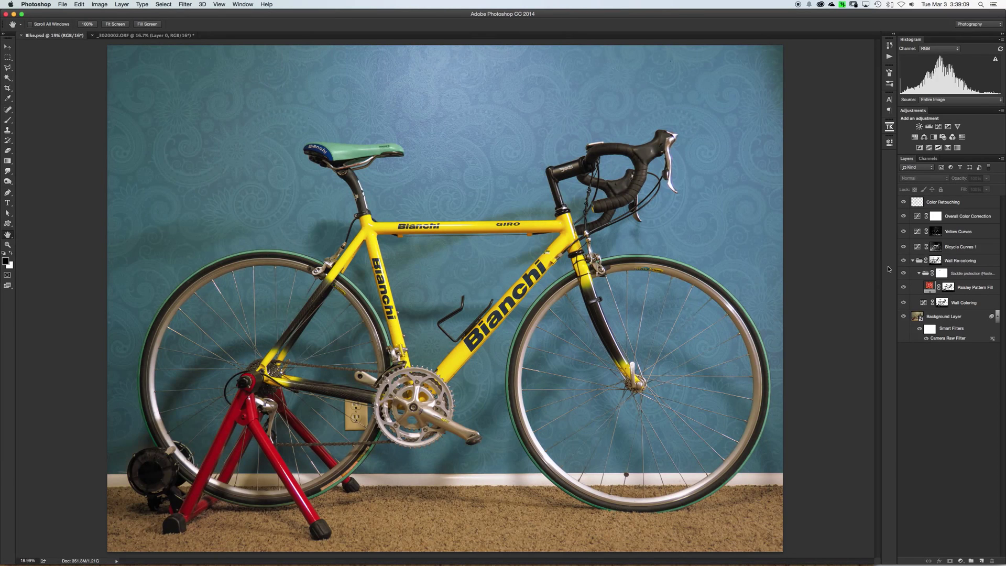
click(943, 316)
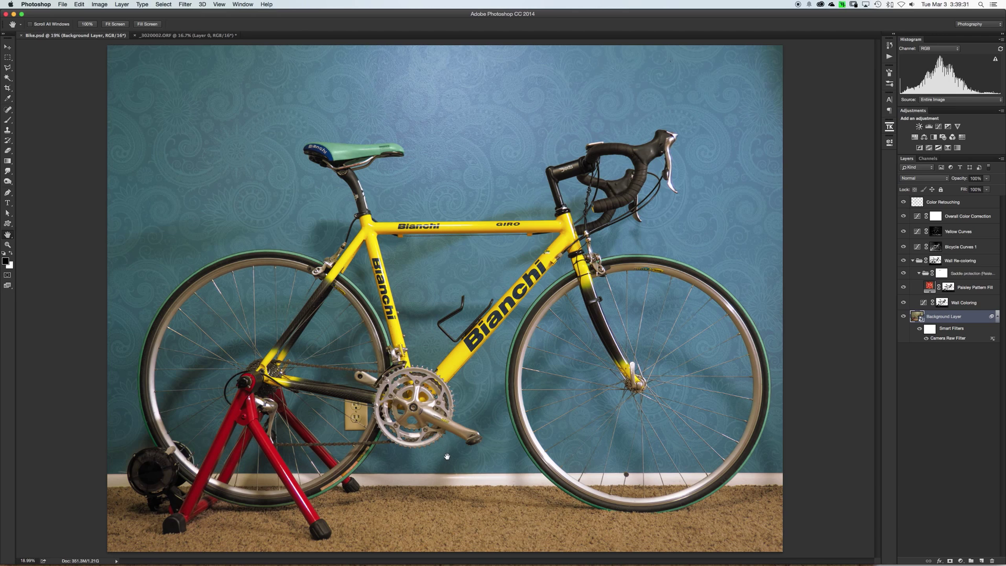
scroll(407, 395, up, 3)
scroll(407, 396, up, 3)
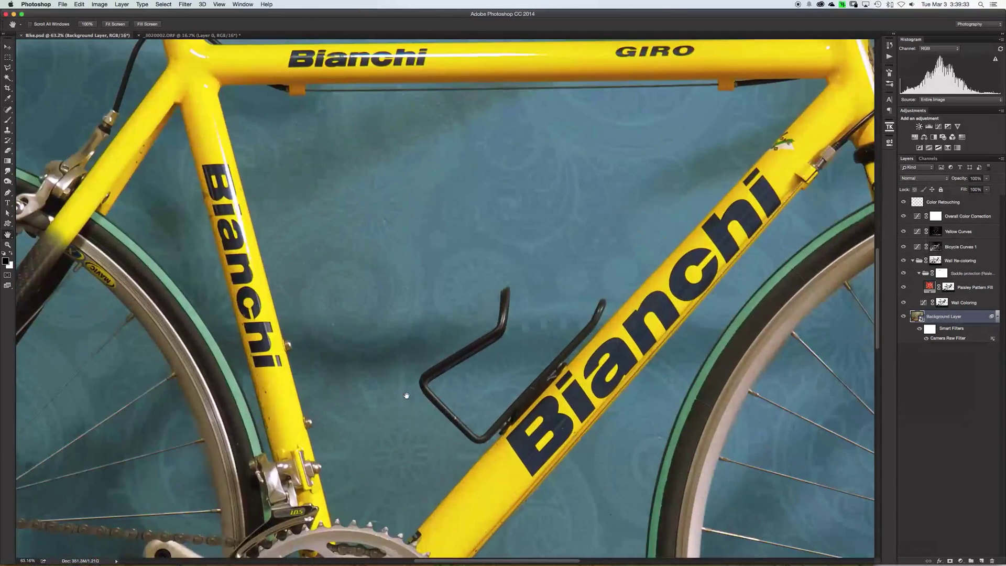
scroll(407, 396, down, 5)
scroll(407, 396, left, 2)
scroll(407, 395, up, 3)
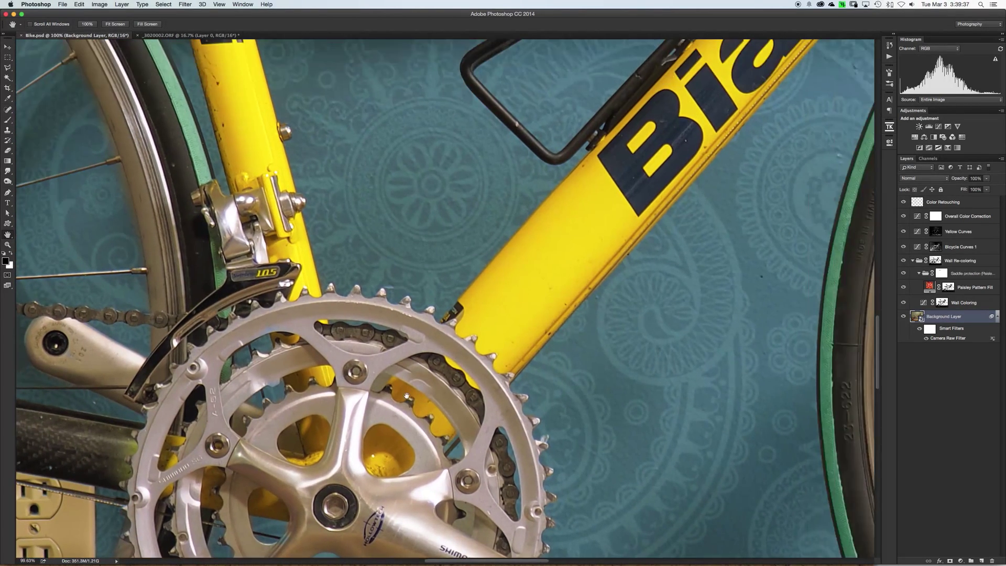
right_click(411, 254)
click(432, 263)
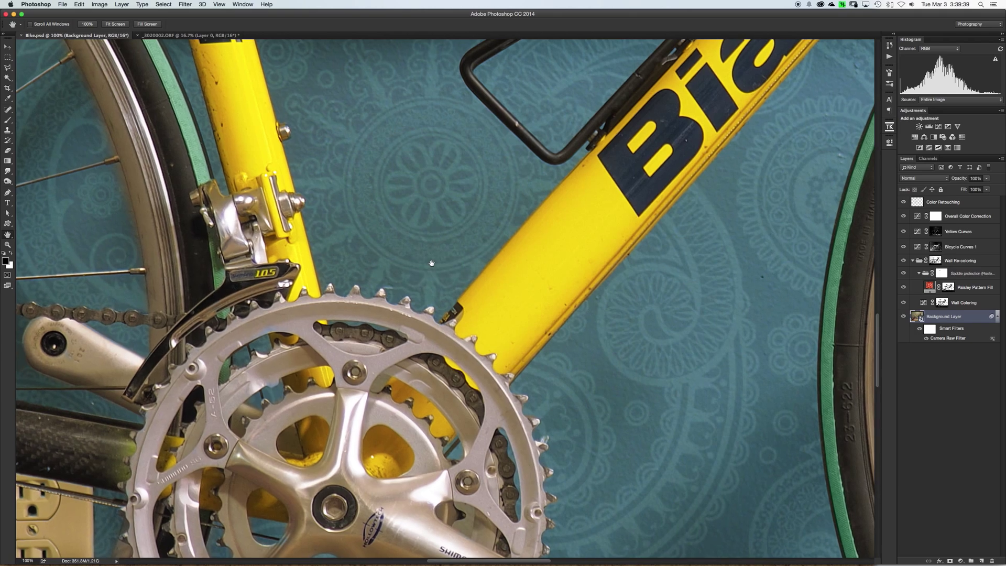
- Examine the finished bicycle image at 100% along the frame lettering, crankset, rear wheel and front fork, and return to a wider view
scroll(579, 218, up, 8)
scroll(579, 217, right, 8)
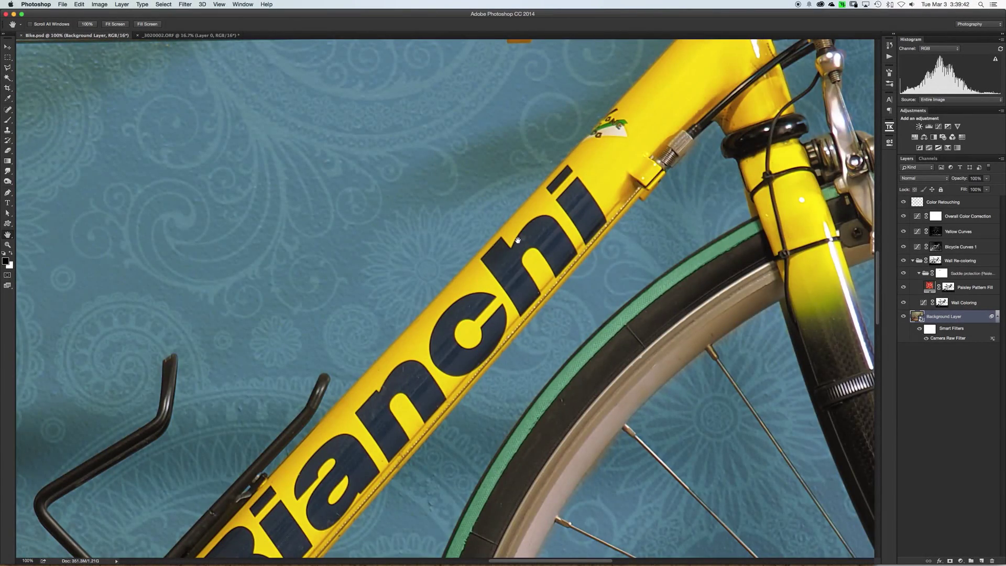
scroll(518, 240, up, 5)
scroll(518, 240, right, 5)
scroll(518, 240, left, 15)
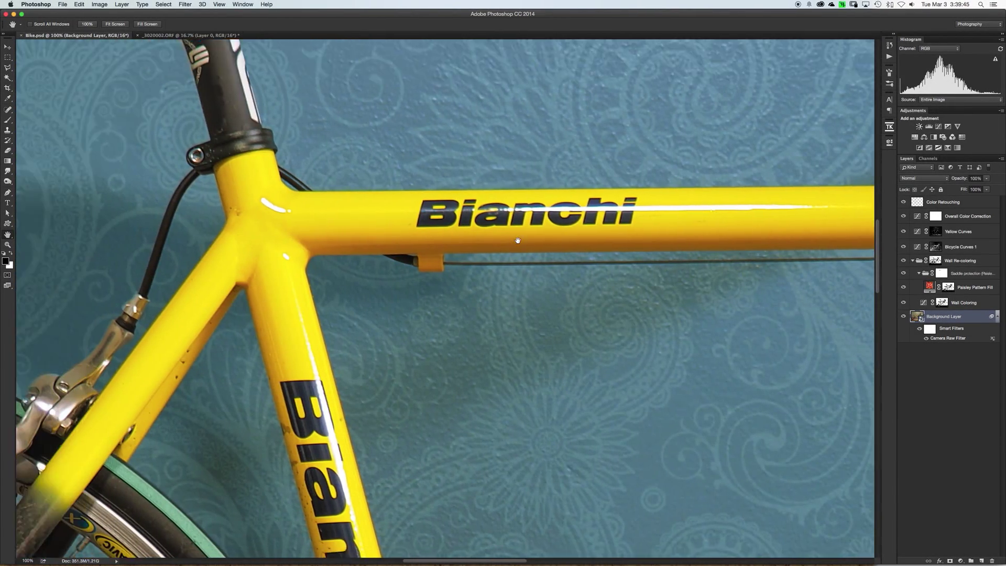
scroll(518, 240, left, 5)
scroll(518, 240, down, 10)
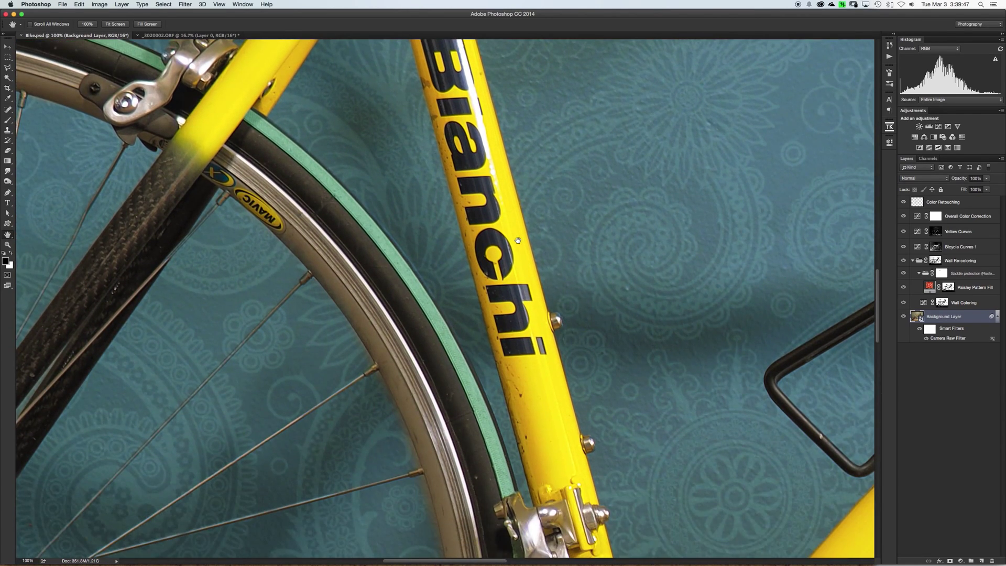
scroll(518, 241, down, 12)
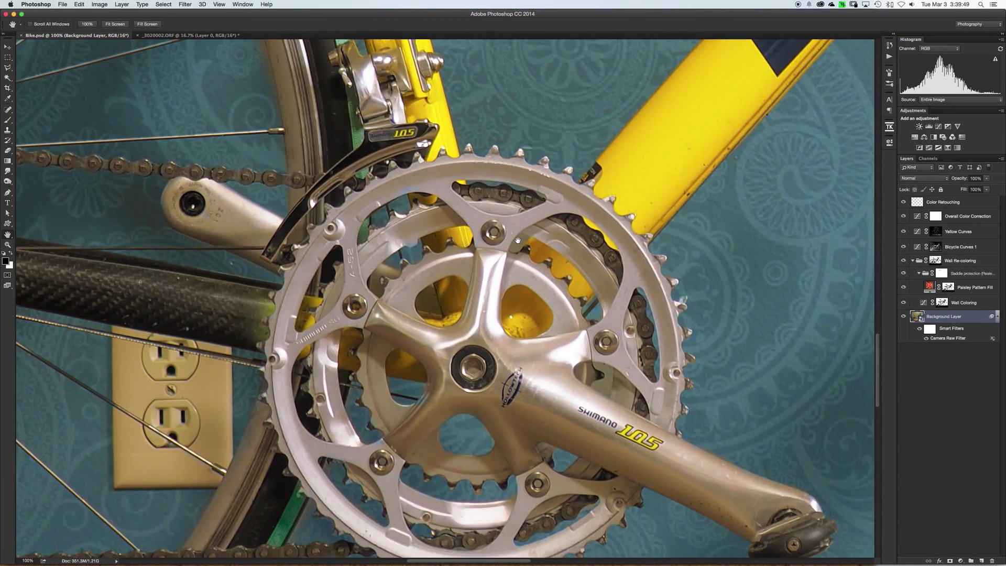
scroll(518, 241, down, 10)
scroll(517, 241, left, 8)
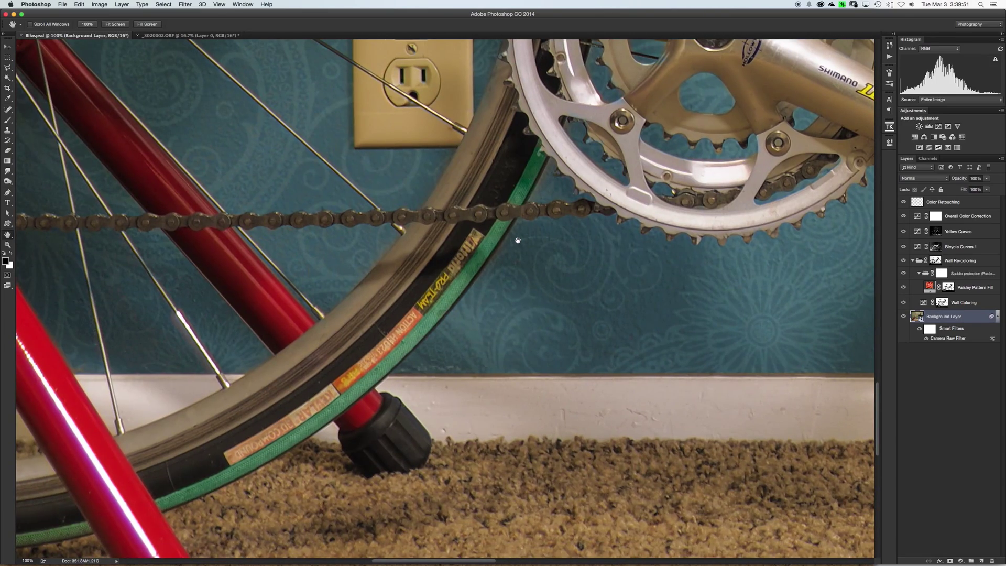
scroll(190, 338, down, 6)
scroll(189, 337, left, 8)
scroll(190, 338, up, 6)
scroll(190, 338, right, 8)
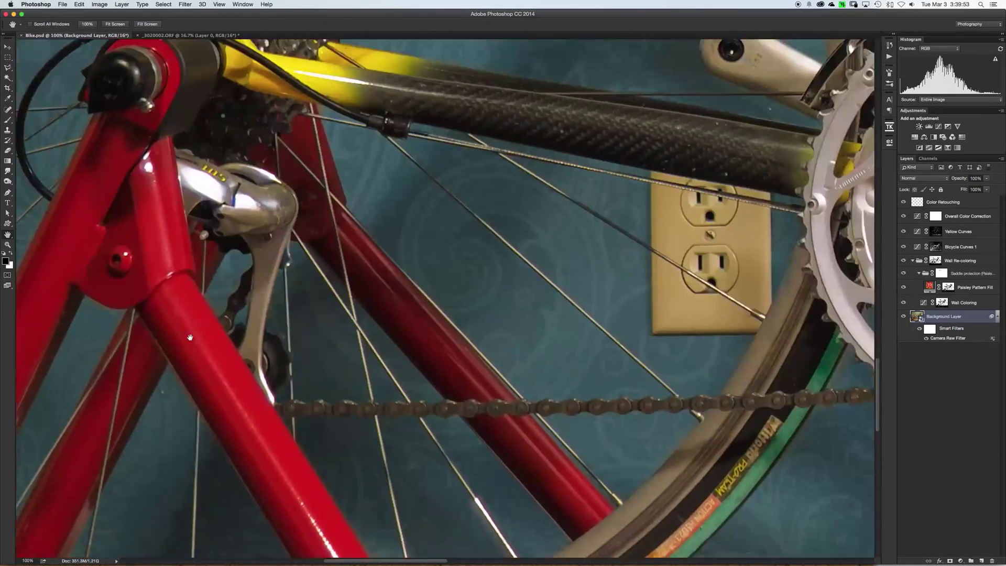
scroll(231, 79, up, 5)
scroll(231, 78, right, 3)
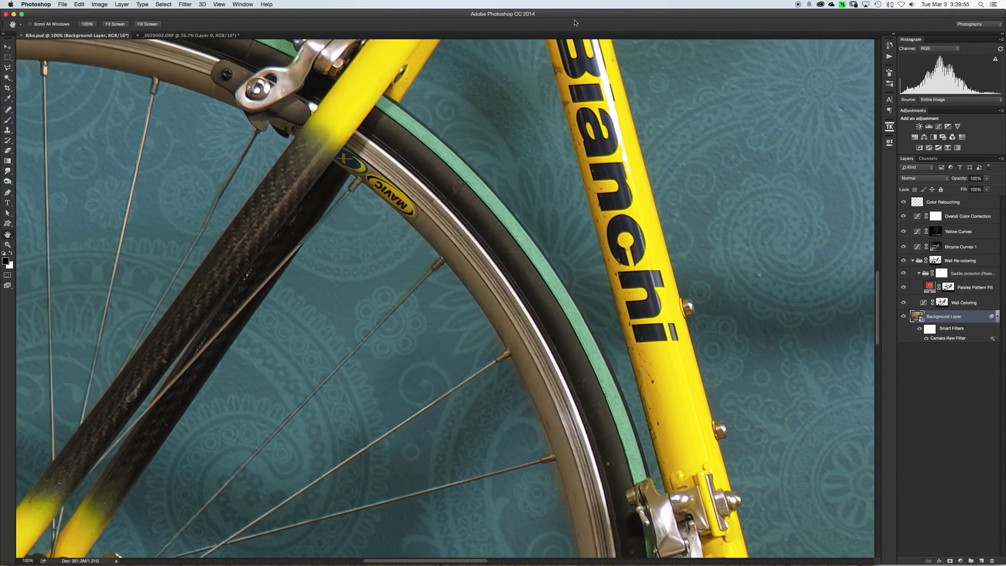
scroll(640, 127, up, 5)
scroll(641, 127, right, 8)
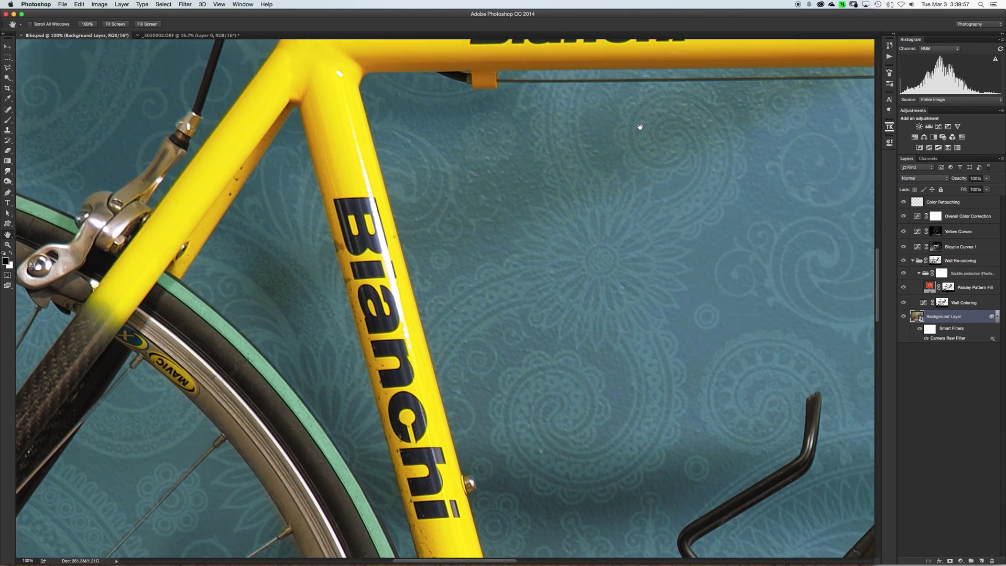
scroll(640, 127, right, 10)
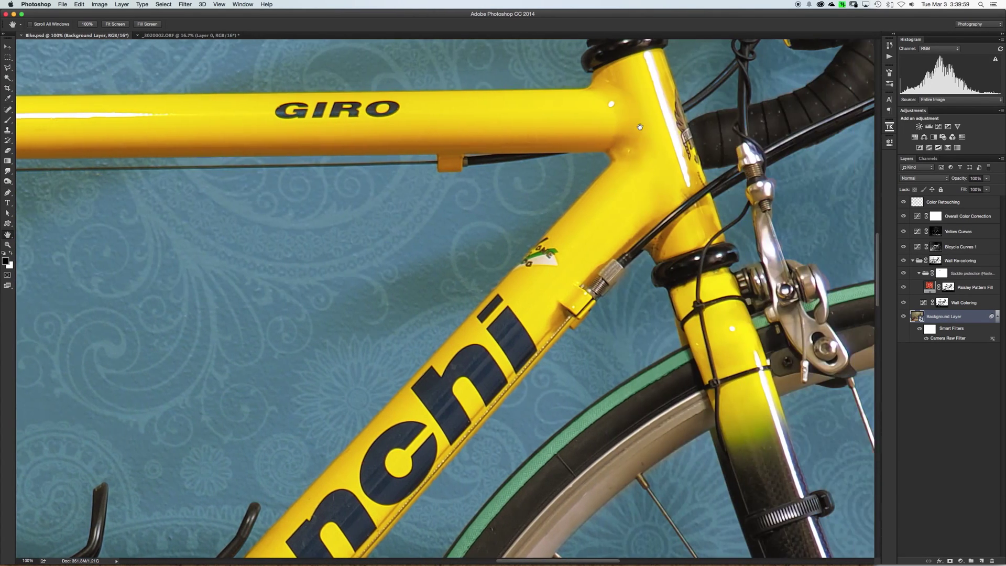
scroll(440, 377, down, 8)
scroll(439, 378, right, 4)
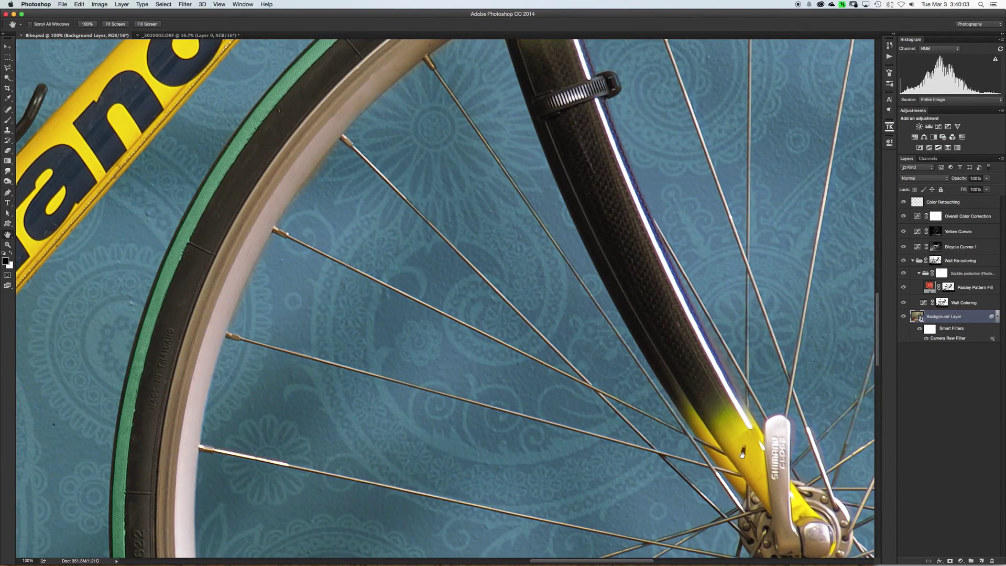
scroll(153, 252, up, 15)
scroll(152, 252, left, 10)
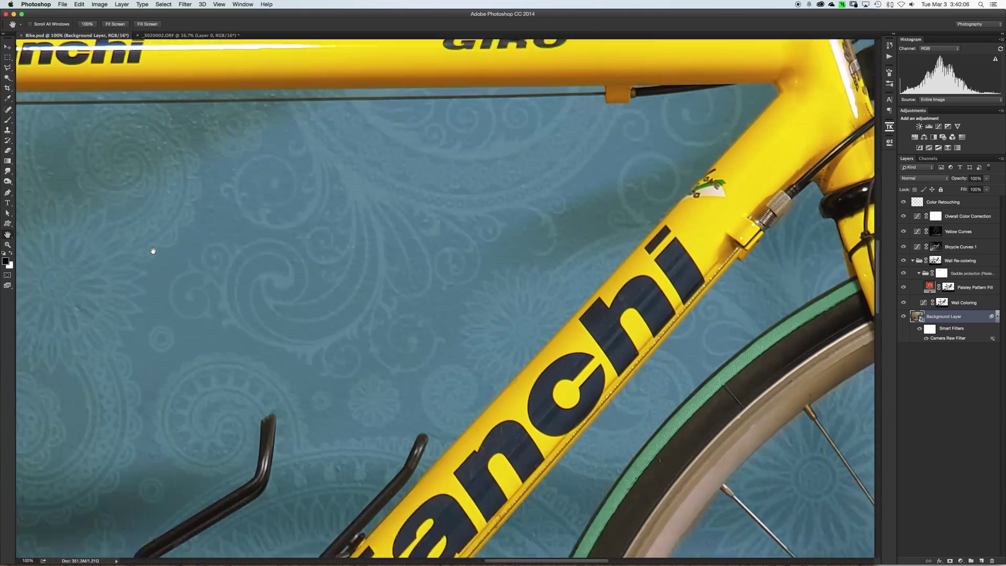
scroll(243, 190, down, 5)
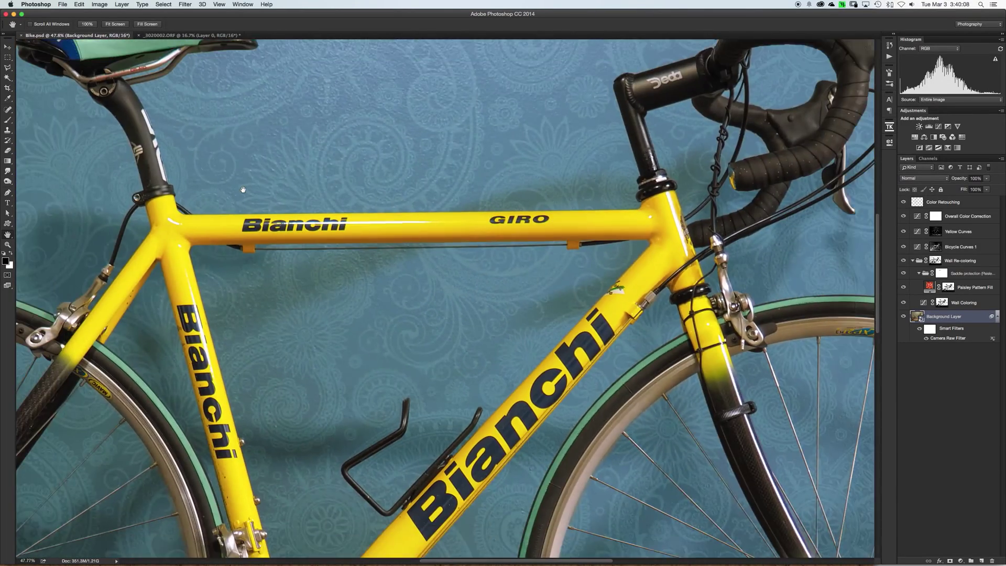
scroll(342, 302, down, 5)
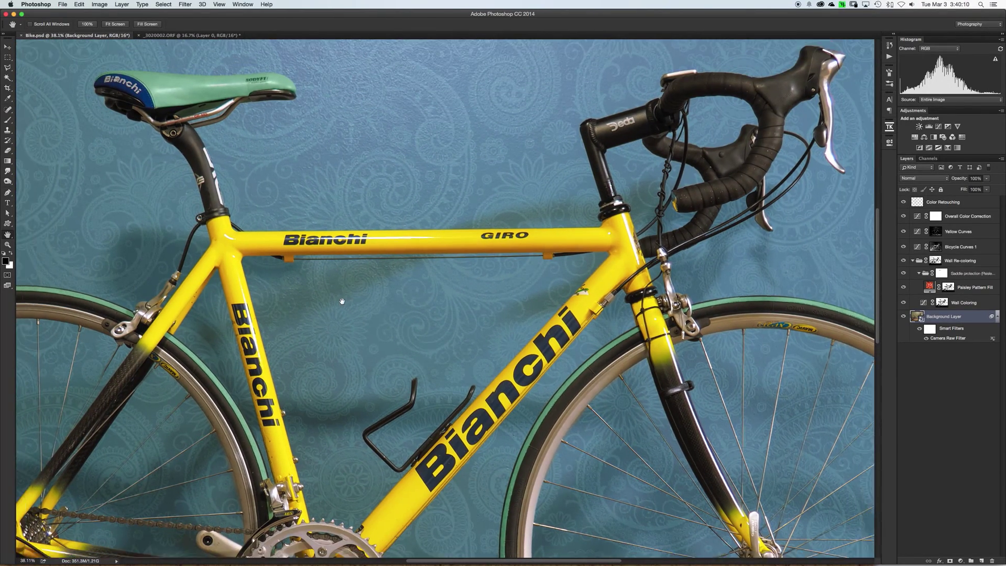